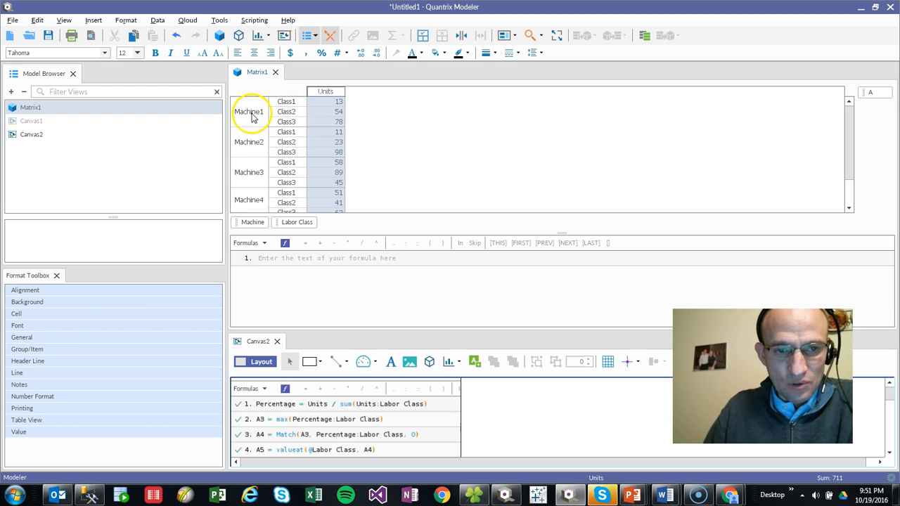
Step: Add a new item after Units in the matrix and name it Max Value
{"action": "left_click", "coordinate": [288, 121]}
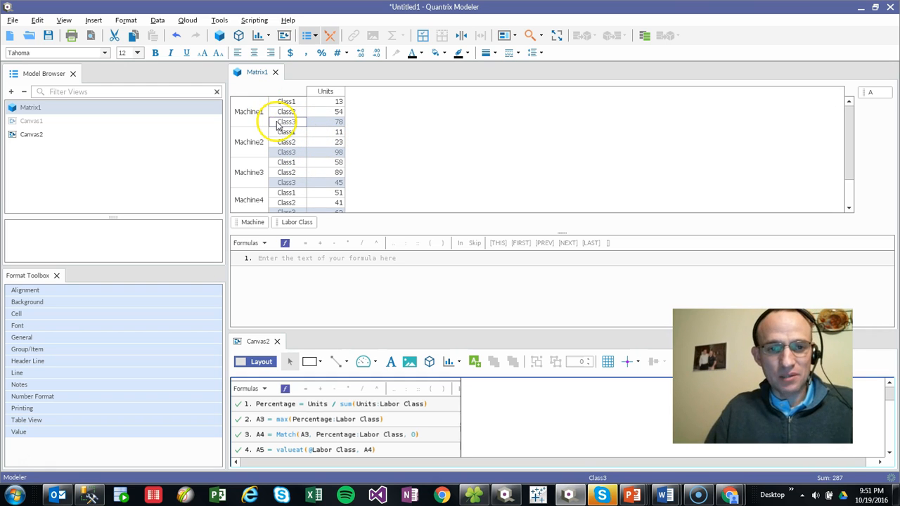
{"action": "left_click", "coordinate": [326, 93]}
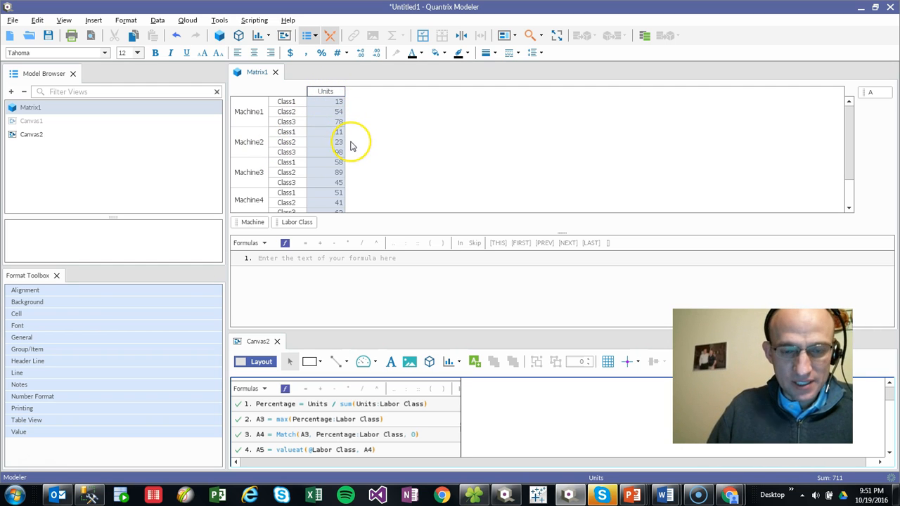
{"action": "key", "text": "Return"}
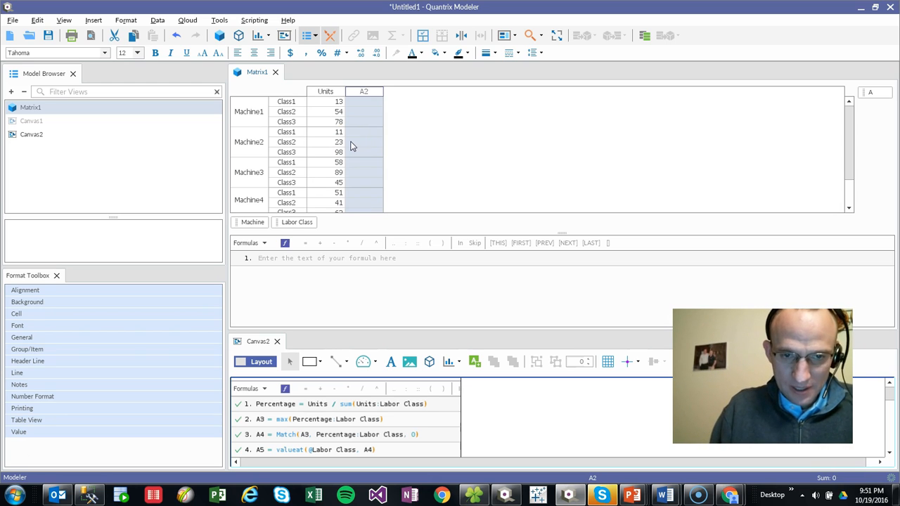
{"action": "type", "text": "Max Value"}
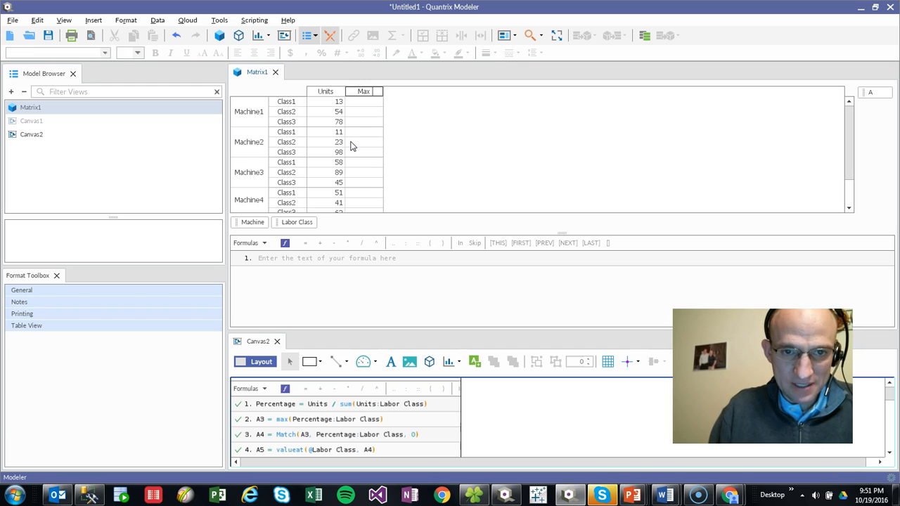
{"action": "key", "text": "Return"}
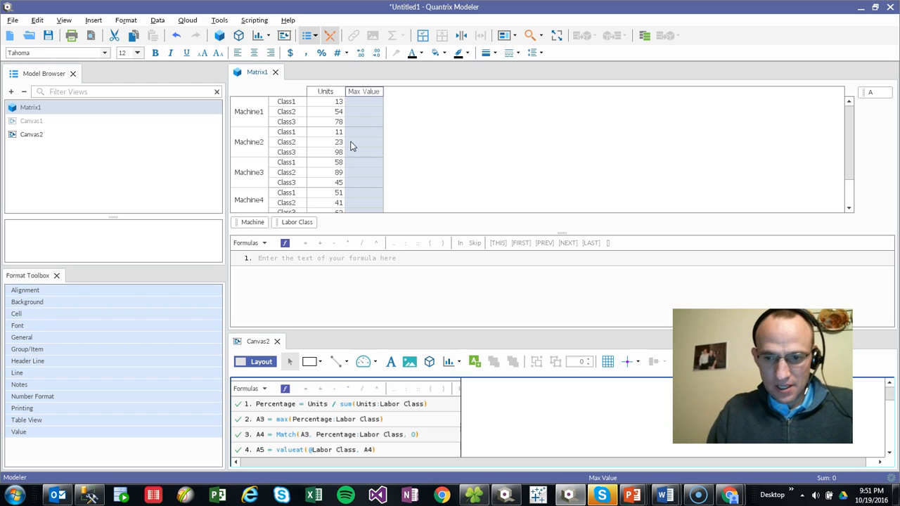
Step: Enter the formula Max Value = max(Units:Labor Class) for the matrix
{"action": "type", "text": "= max("}
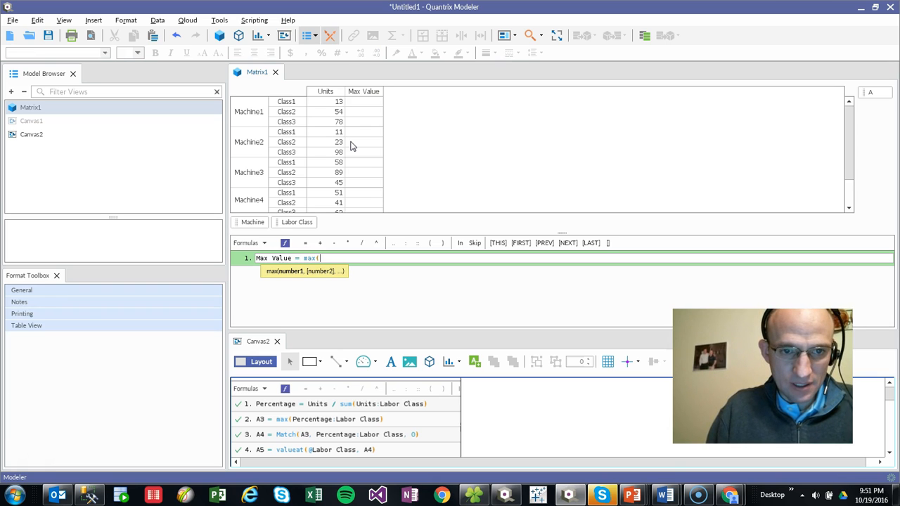
{"action": "type", "text": "Unit"}
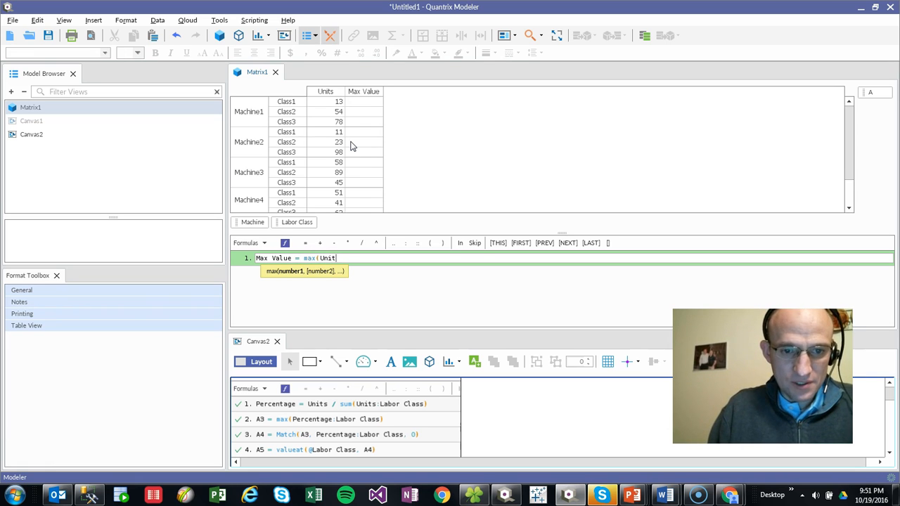
{"action": "type", "text": "s:Labor Class)"}
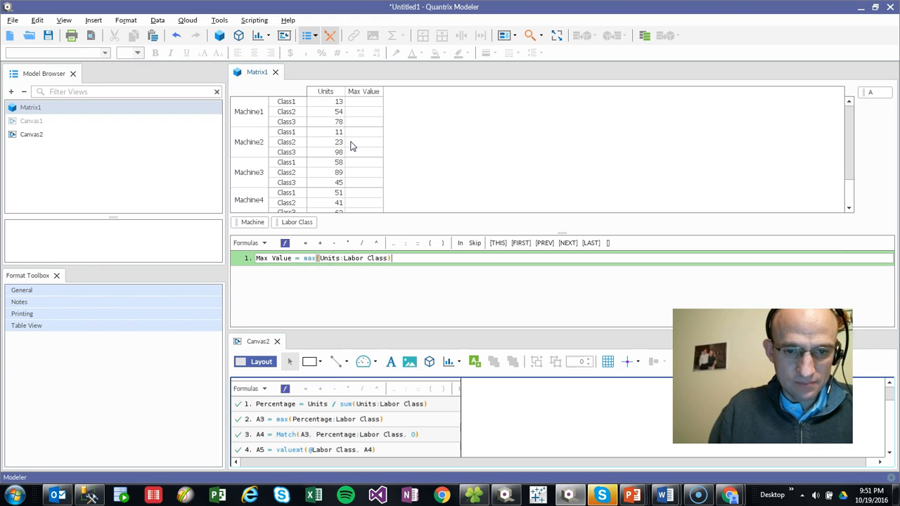
{"action": "key", "text": "Return"}
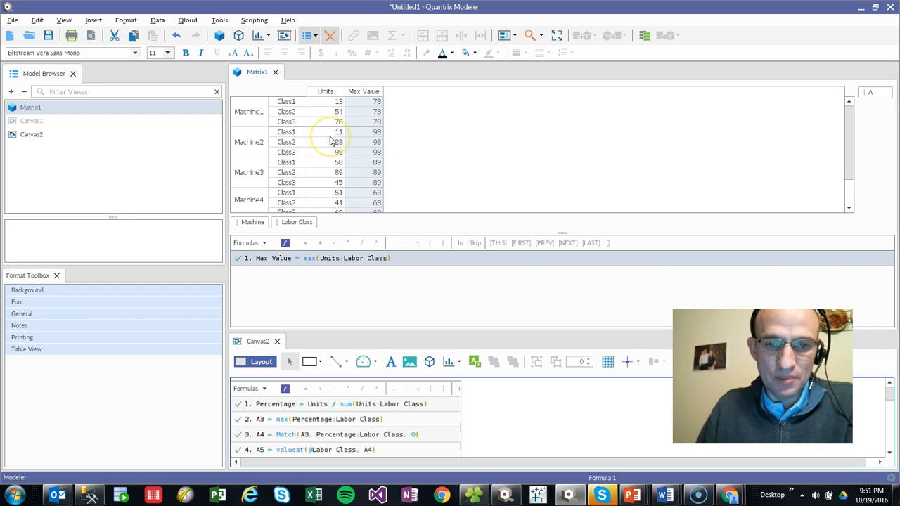
{"action": "left_click", "coordinate": [340, 123]}
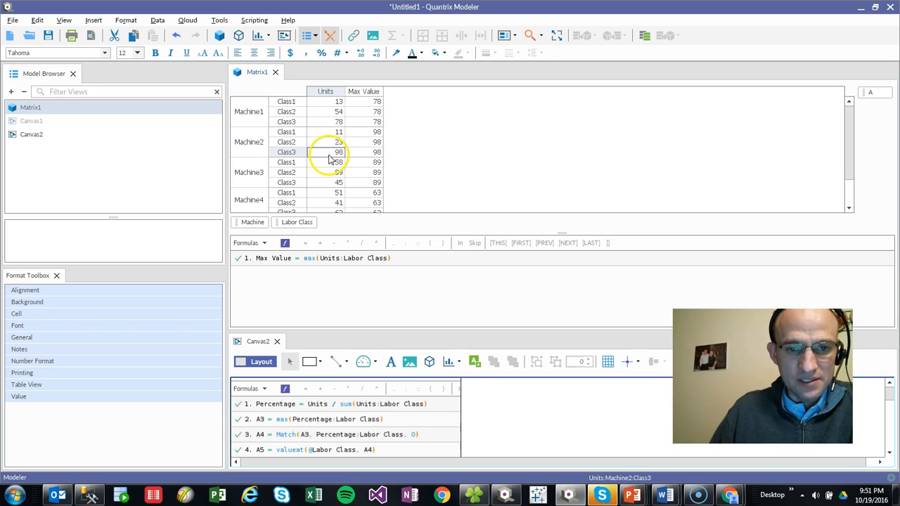
{"action": "left_click", "coordinate": [286, 142]}
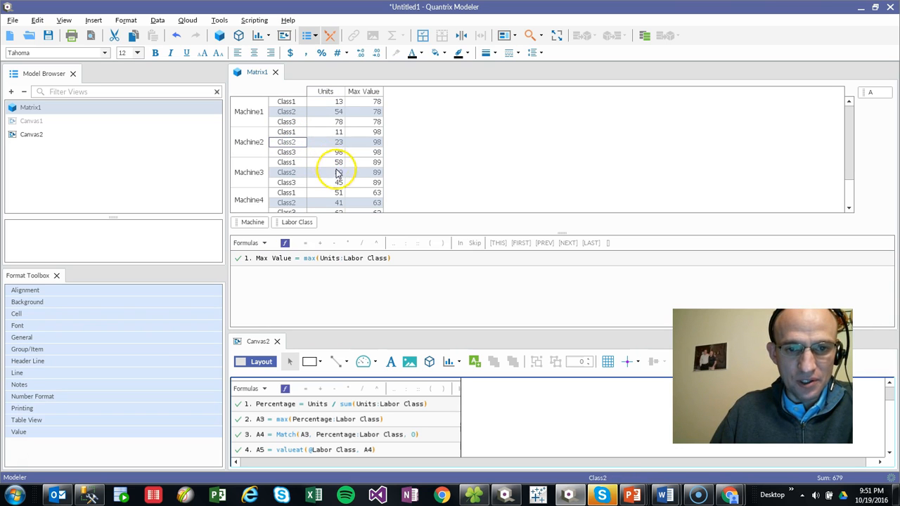
{"action": "left_click", "coordinate": [336, 172]}
{"action": "left_click", "coordinate": [255, 177]}
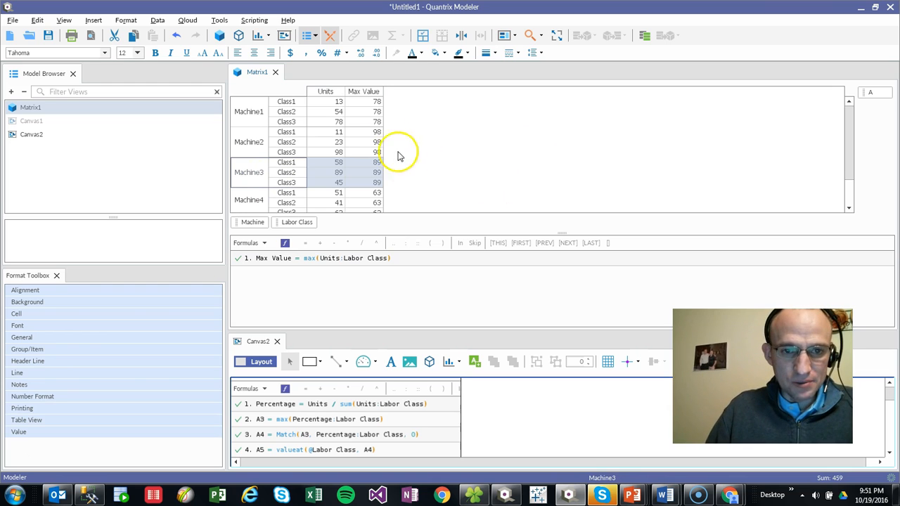
Step: Add a new item after Max Value and name it Position of Max Value
{"action": "left_click", "coordinate": [362, 95]}
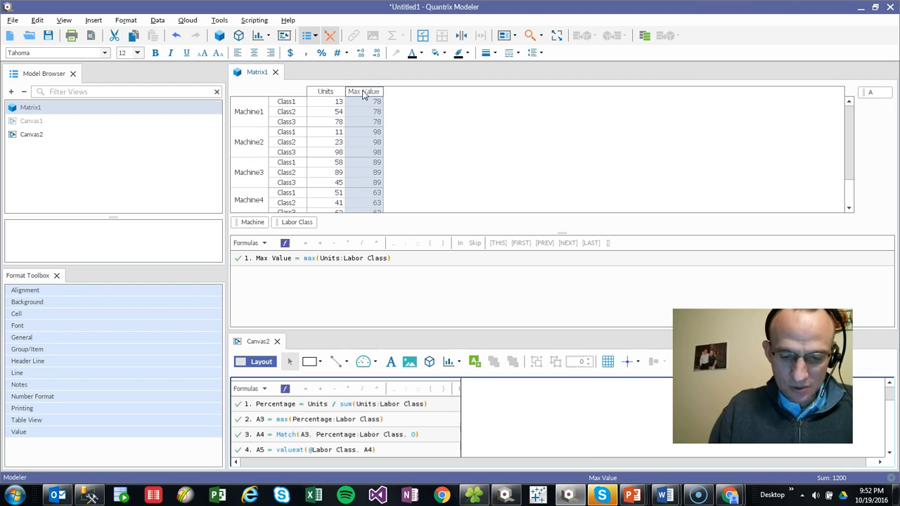
{"action": "key", "text": "Return"}
{"action": "type", "text": "Location"}
{"action": "key", "text": "BackSpace"}
{"action": "key", "text": "BackSpace"}
{"action": "key", "text": "BackSpace"}
{"action": "key", "text": "BackSpace"}
{"action": "key", "text": "BackSpace"}
{"action": "key", "text": "BackSpace"}
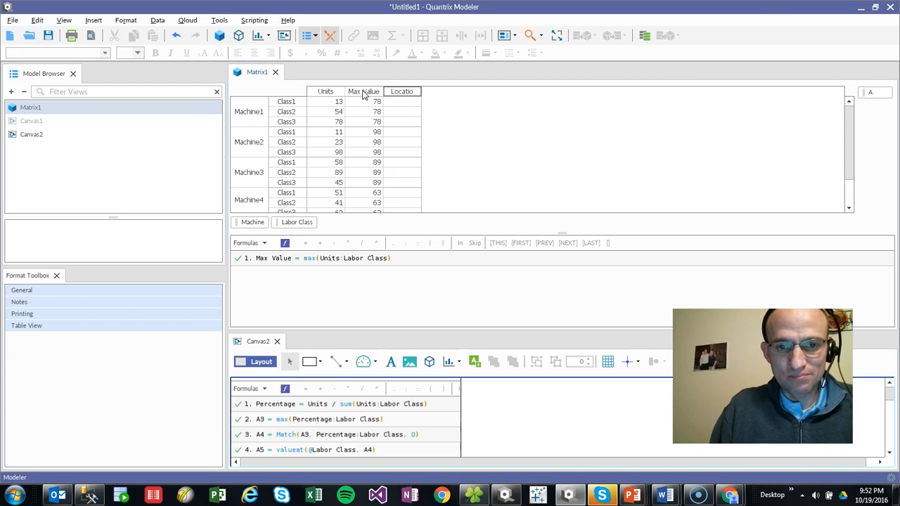
{"action": "key", "text": "BackSpace"}
{"action": "key", "text": "BackSpace"}
{"action": "type", "text": "Posi"}
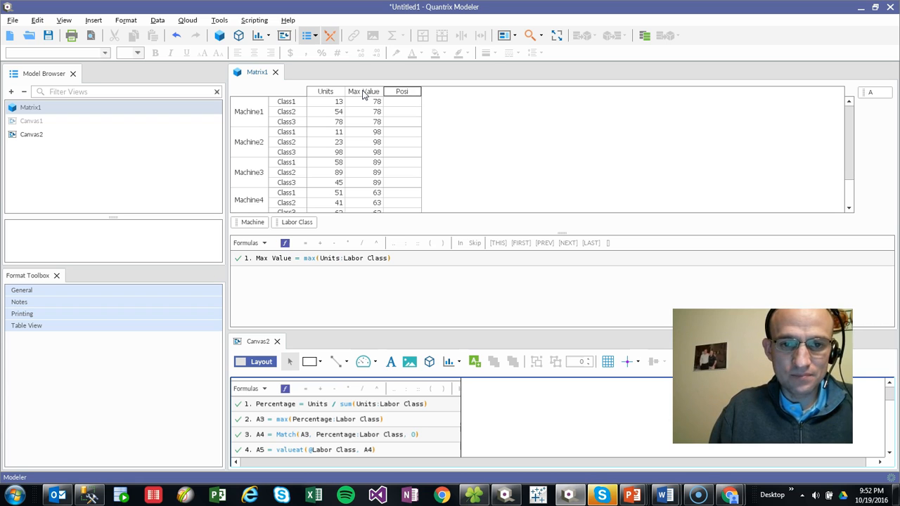
{"action": "type", "text": "tion of Max Value"}
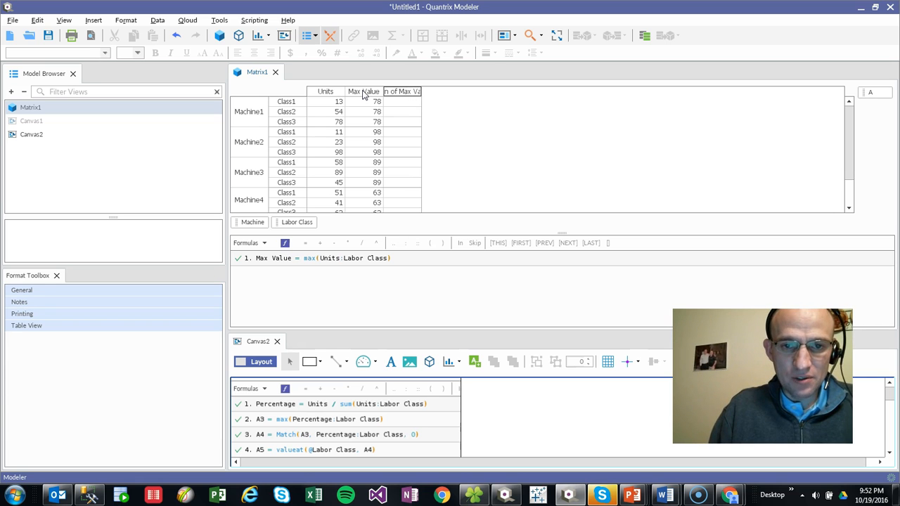
{"action": "key", "text": "Return"}
Step: Enter the formula Position of Max Value = match(Max Value, Units:Labor Class, 0), with the category name spelled as two words
{"action": "type", "text": "= "}
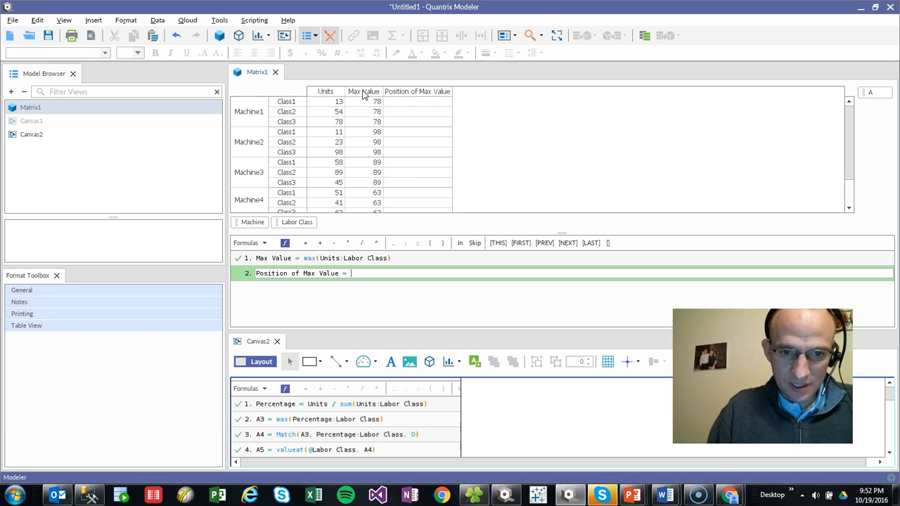
{"action": "type", "text": "match("}
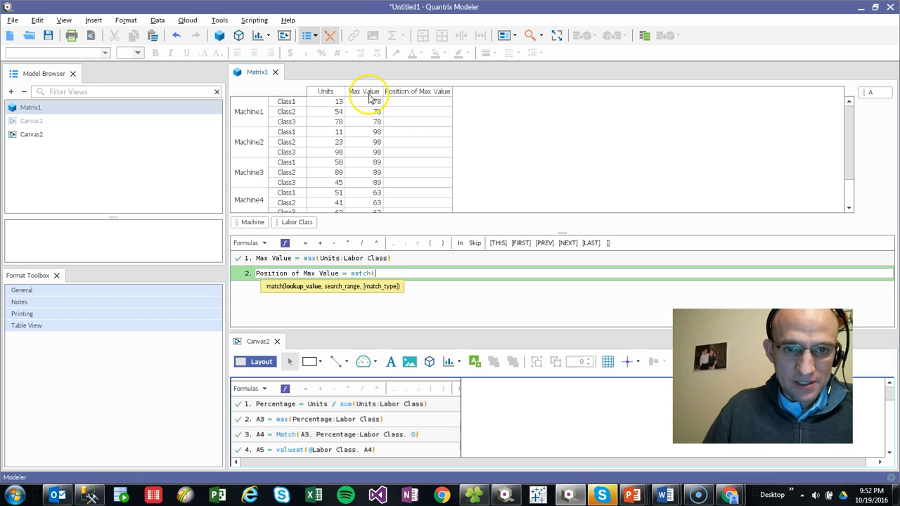
{"action": "left_click", "coordinate": [371, 99]}
{"action": "type", "text": ", "}
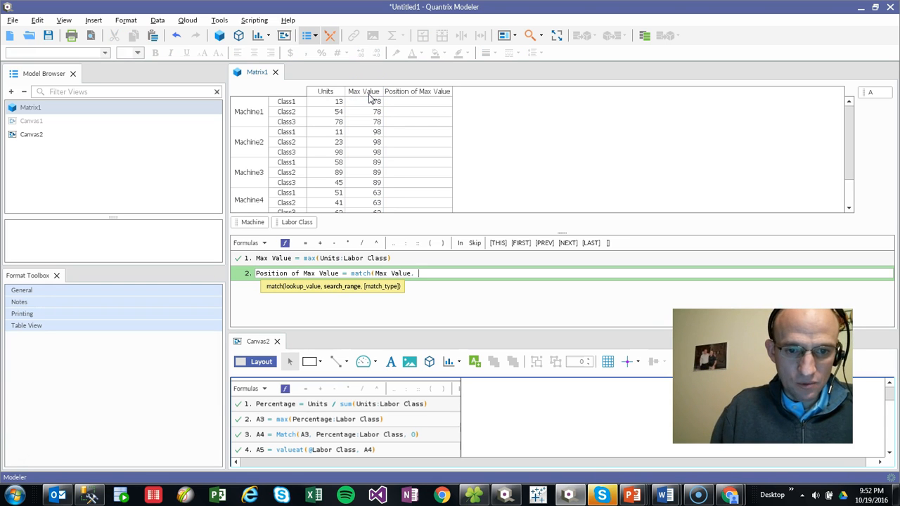
{"action": "type", "text": "Unit"}
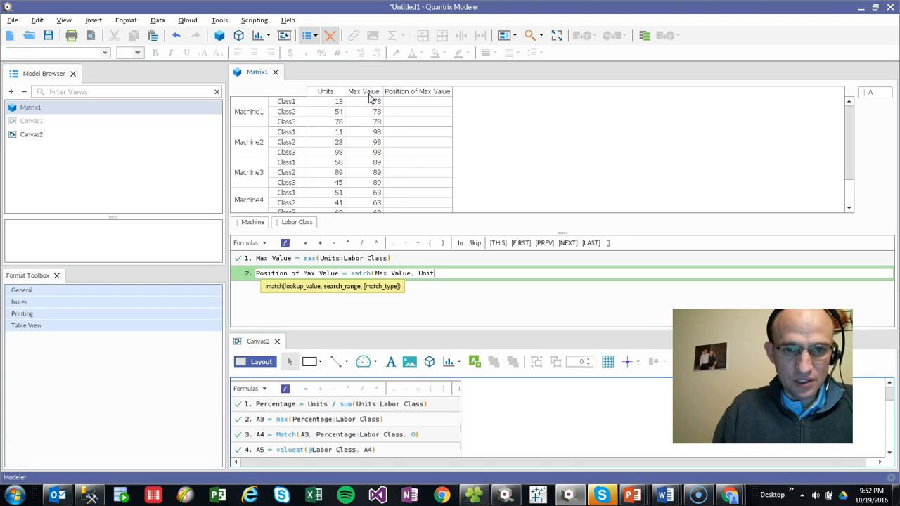
{"action": "type", "text": "s"}
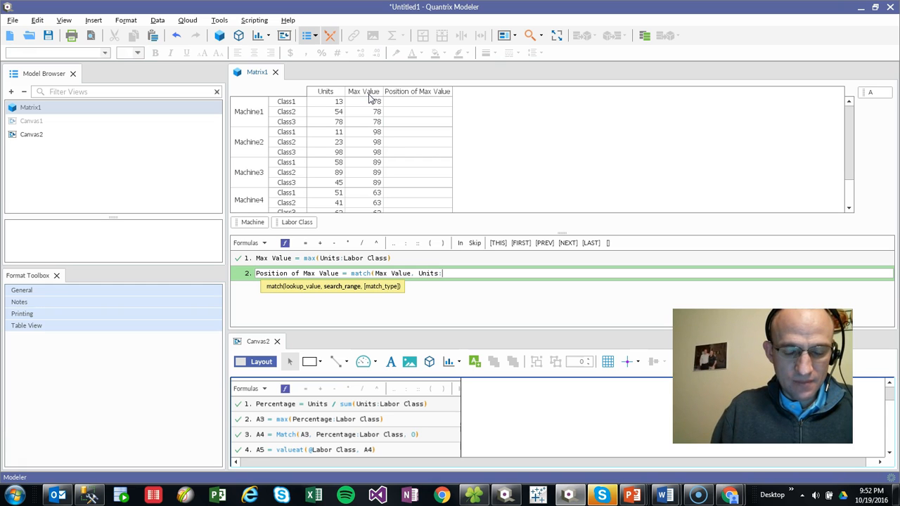
{"action": "type", "text": ":LaborCal"}
{"action": "key", "text": "BackSpace"}
{"action": "key", "text": "BackSpace"}
{"action": "type", "text": "lass, "}
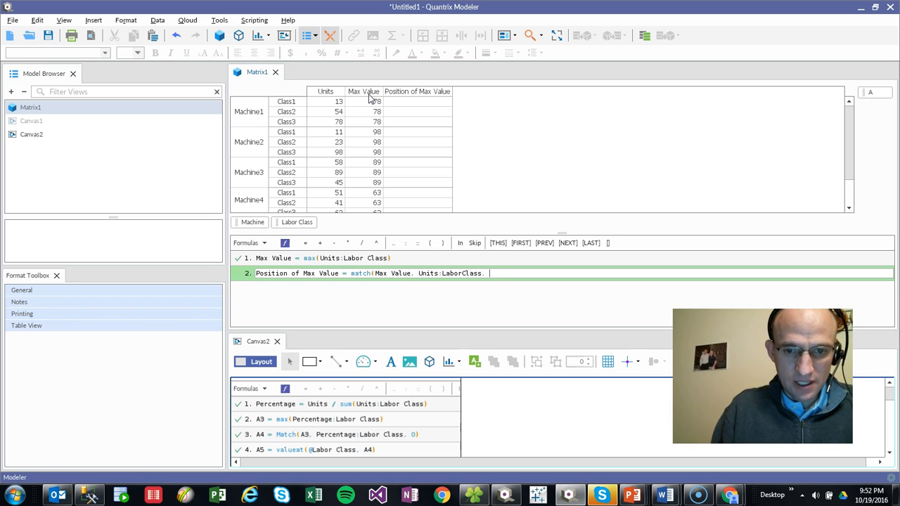
{"action": "type", "text": "0)"}
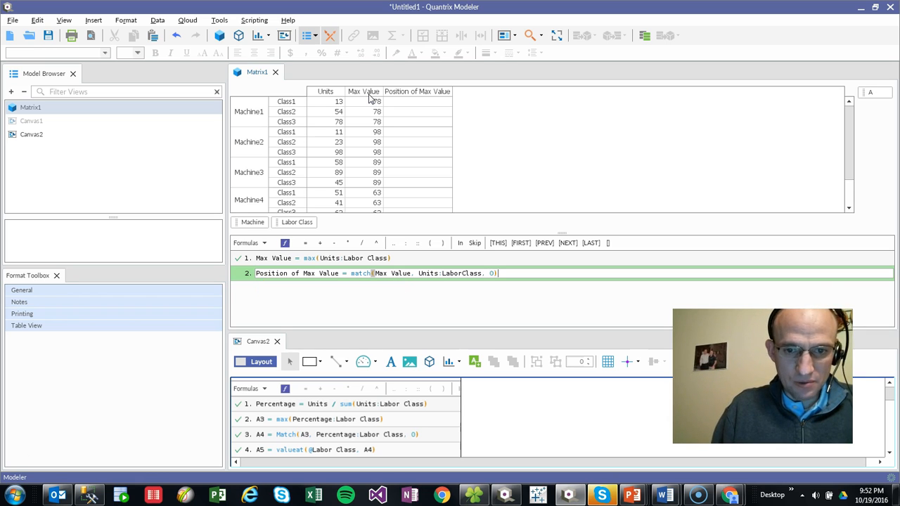
{"action": "key", "text": "Return"}
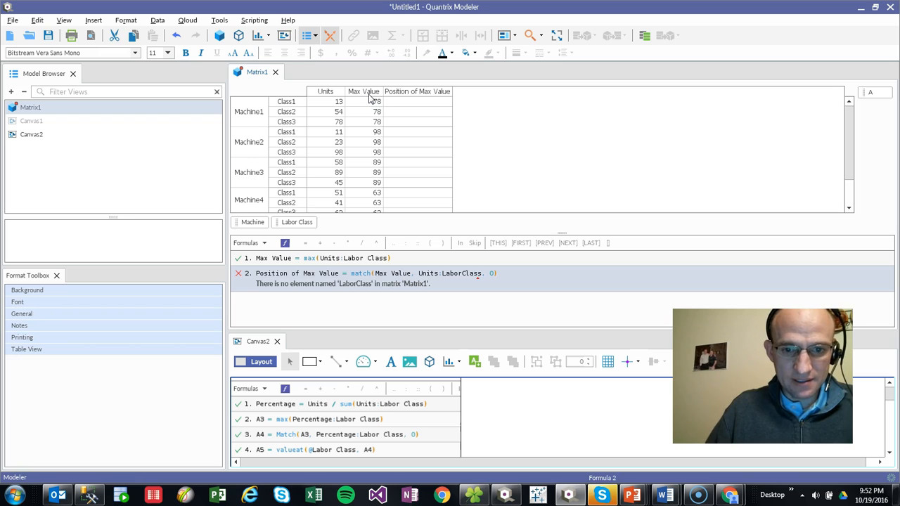
{"action": "left_click", "coordinate": [462, 274]}
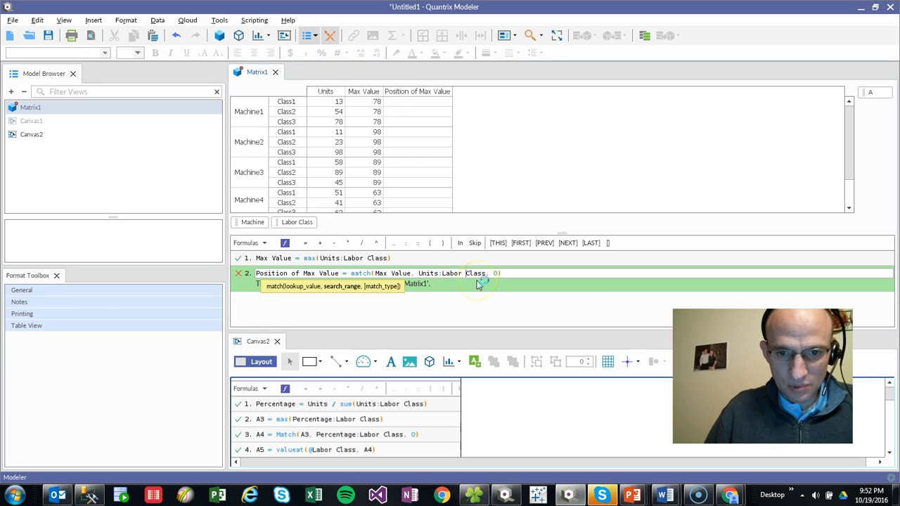
{"action": "key", "text": "Return"}
{"action": "left_click", "coordinate": [441, 112]}
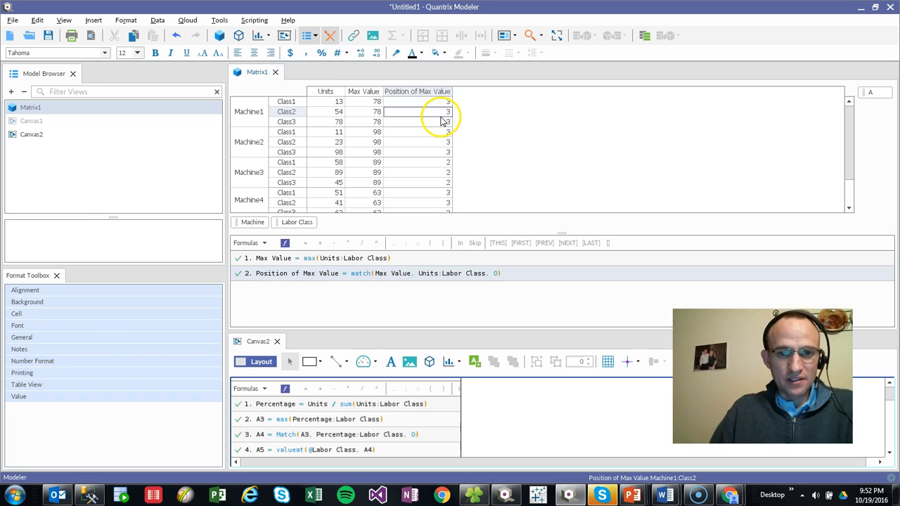
{"action": "left_click", "coordinate": [377, 126]}
{"action": "left_click", "coordinate": [338, 122]}
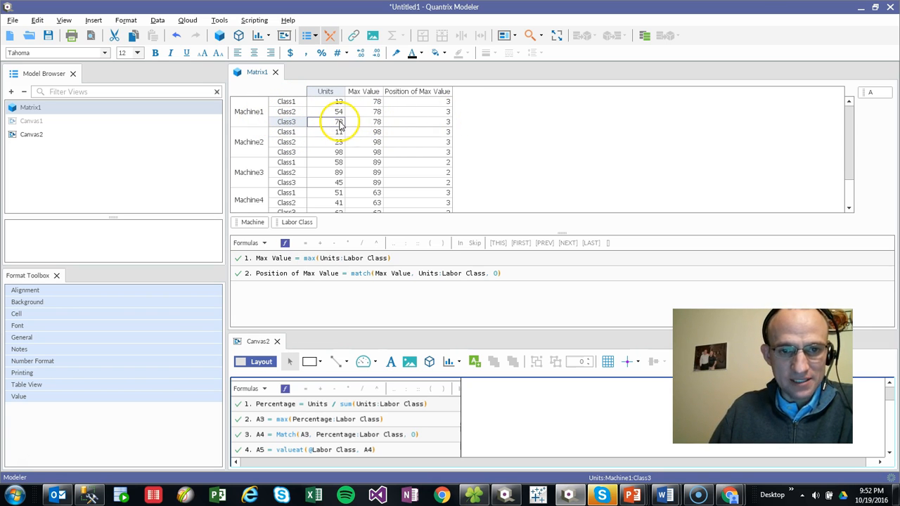
{"action": "left_click", "coordinate": [339, 152]}
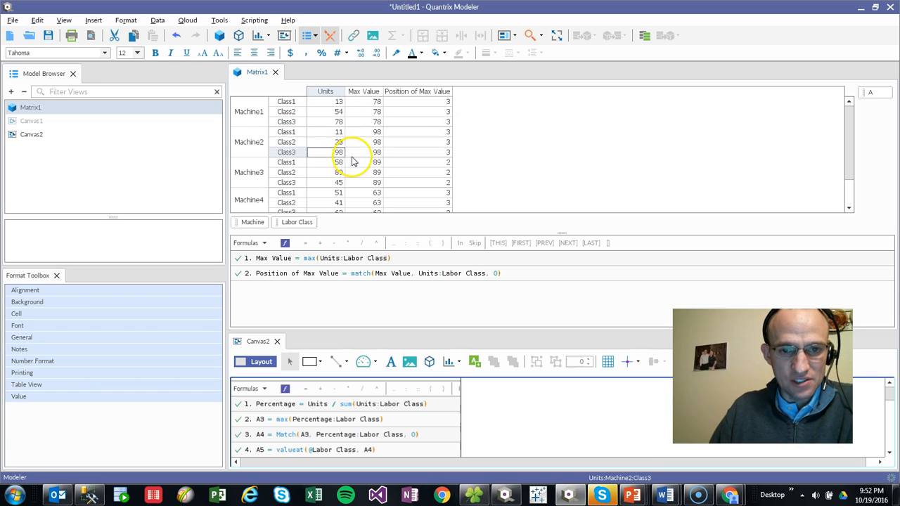
{"action": "left_click", "coordinate": [337, 173]}
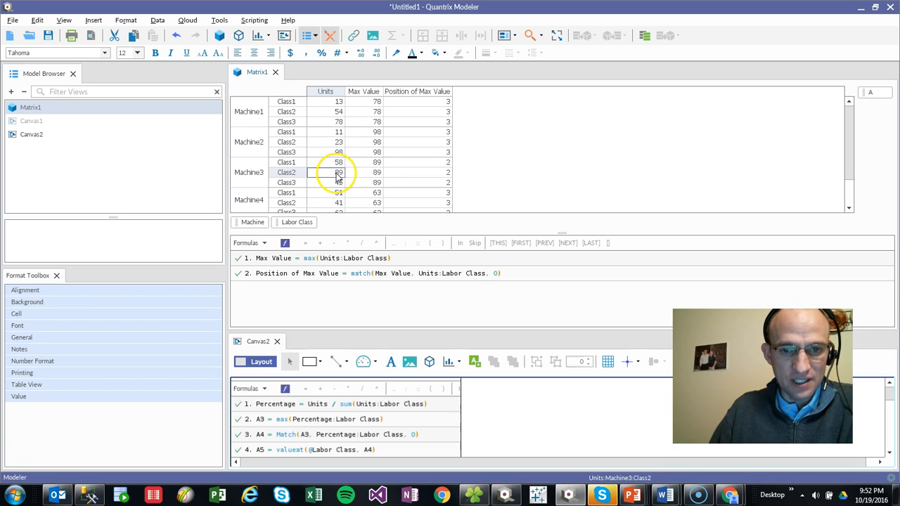
Step: Set the Units of Machine2 Class1 to 5000 and check Machine2's Position of Max Value cells
{"action": "left_click", "coordinate": [338, 132]}
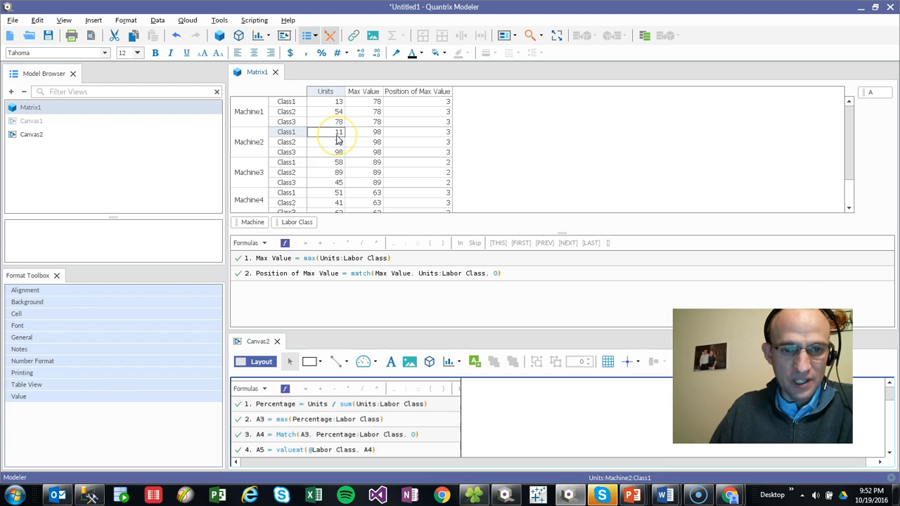
{"action": "type", "text": "5000"}
{"action": "key", "text": "Return"}
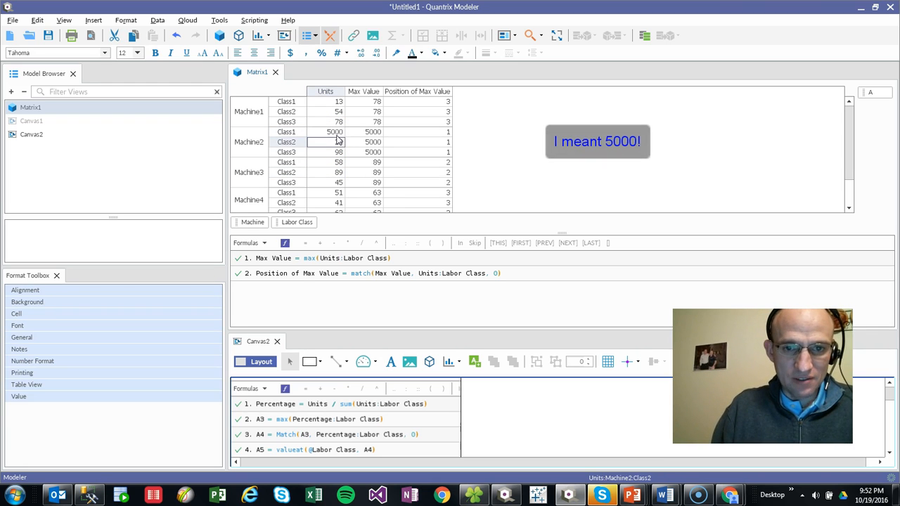
{"action": "left_click_drag", "start_coordinate": [446, 136], "coordinate": [422, 157]}
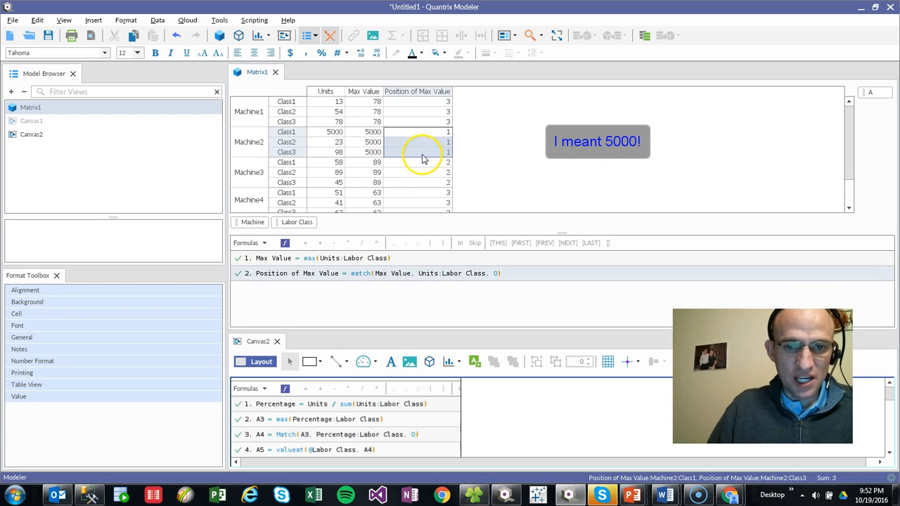
Step: Add a new item after Position of Max Value and name it Labor Class Use
{"action": "left_click", "coordinate": [440, 96]}
{"action": "key", "text": "Return"}
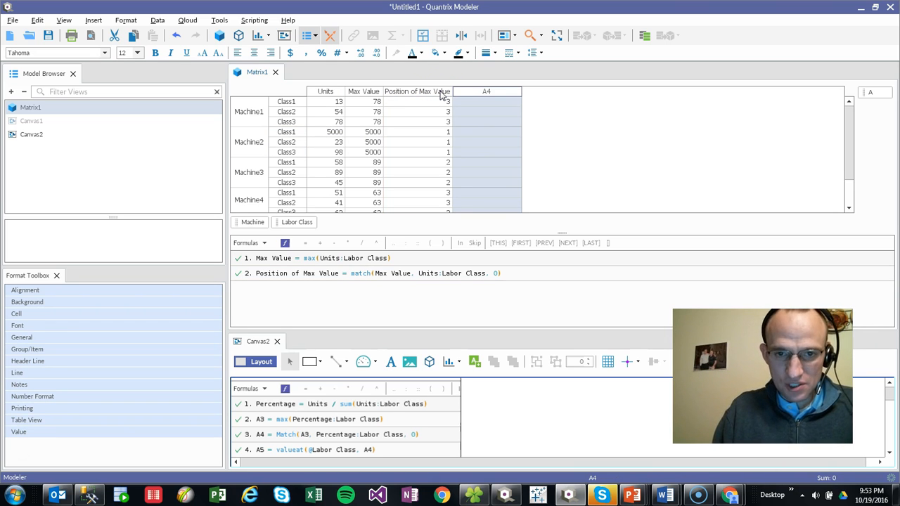
{"action": "type", "text": "L"}
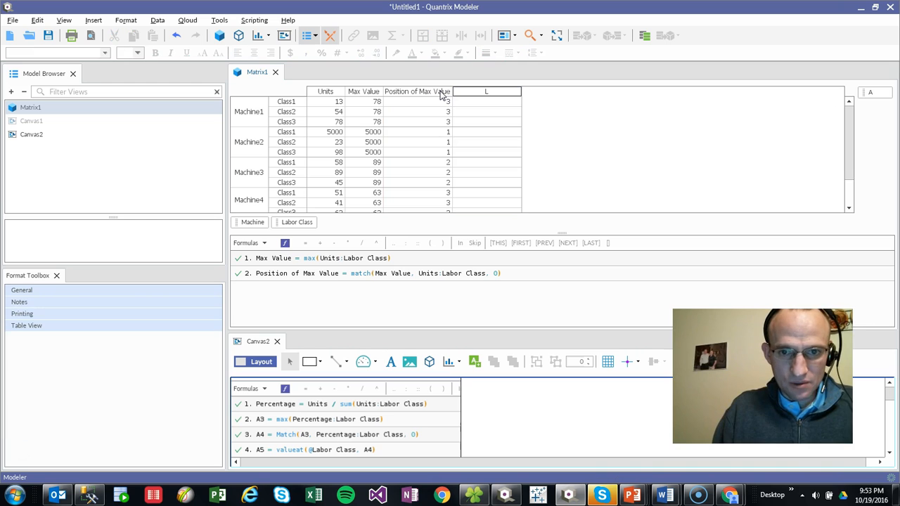
{"action": "type", "text": "abor Class Use"}
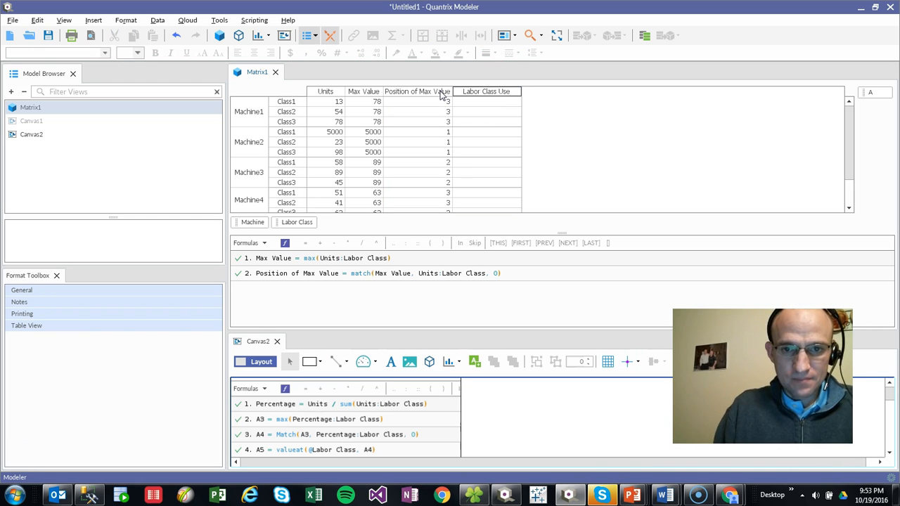
{"action": "key", "text": "Return"}
{"action": "type", "text": "= valueat("}
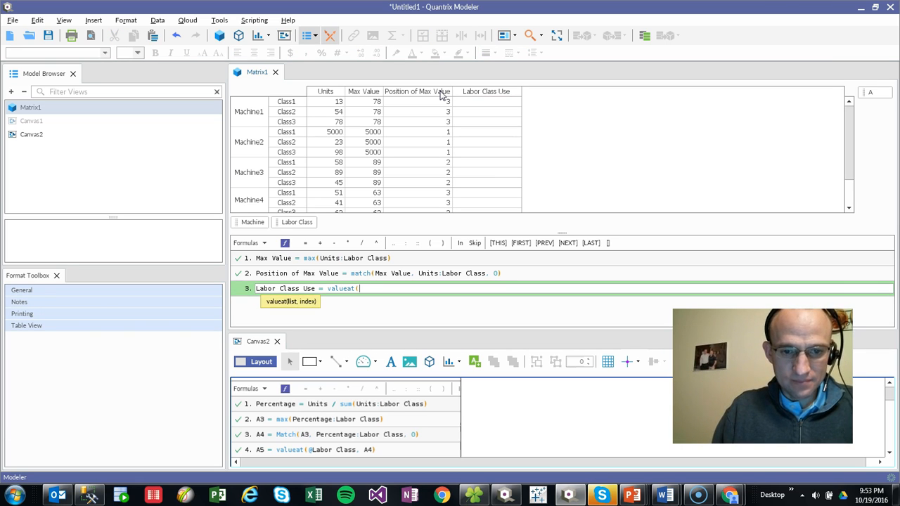
{"action": "type", "text": "@"}
{"action": "type", "text": "laborclass"}
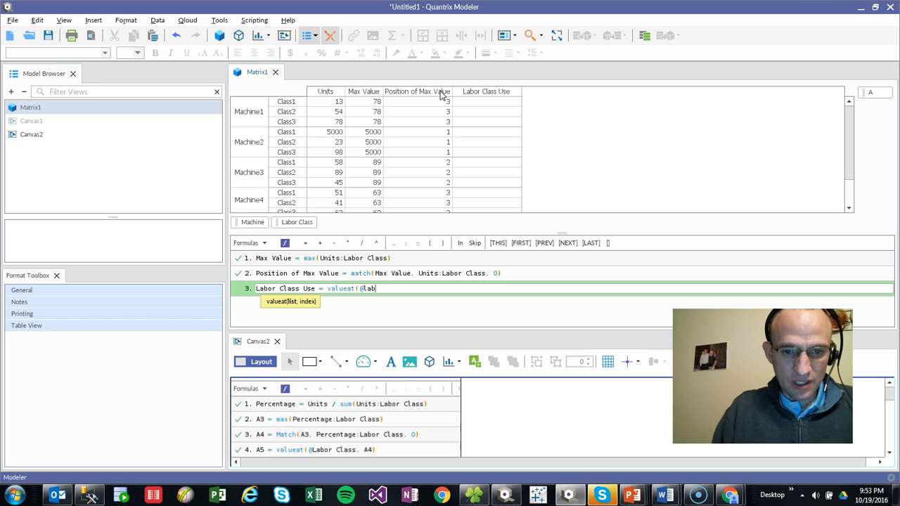
{"action": "key", "text": "BackSpace"}
{"action": "key", "text": "BackSpace"}
{"action": "key", "text": "BackSpace"}
{"action": "key", "text": "BackSpace"}
{"action": "key", "text": "BackSpace"}
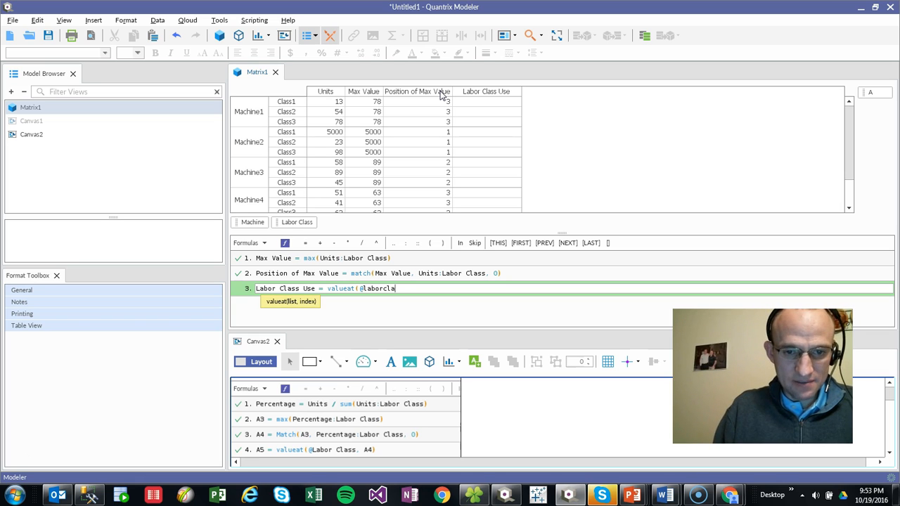
{"action": "type", "text": "class,"}
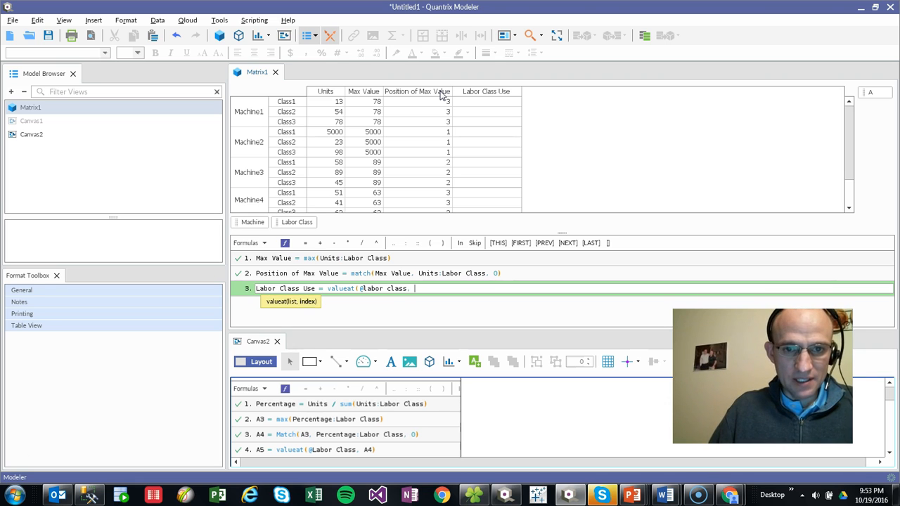
{"action": "left_click", "coordinate": [442, 95]}
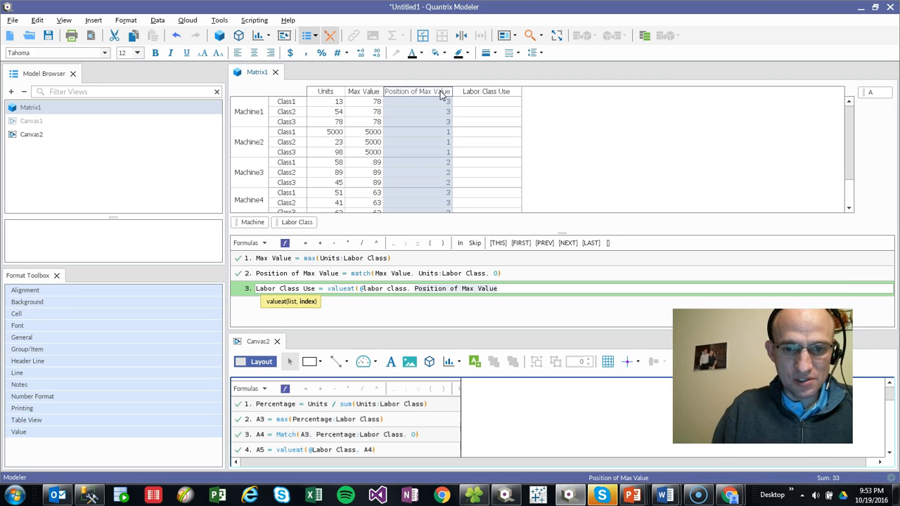
{"action": "type", "text": ")"}
{"action": "key", "text": "Return"}
{"action": "left_click", "coordinate": [488, 112]}
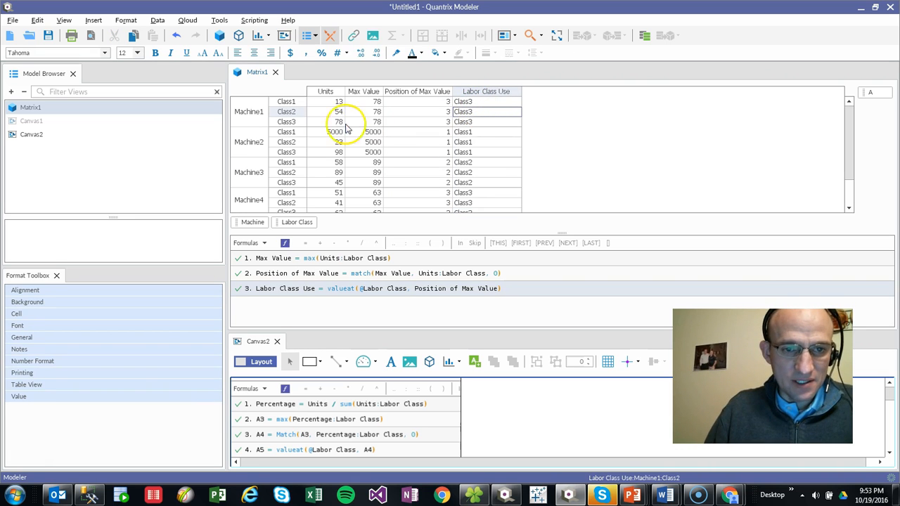
{"action": "left_click", "coordinate": [288, 122]}
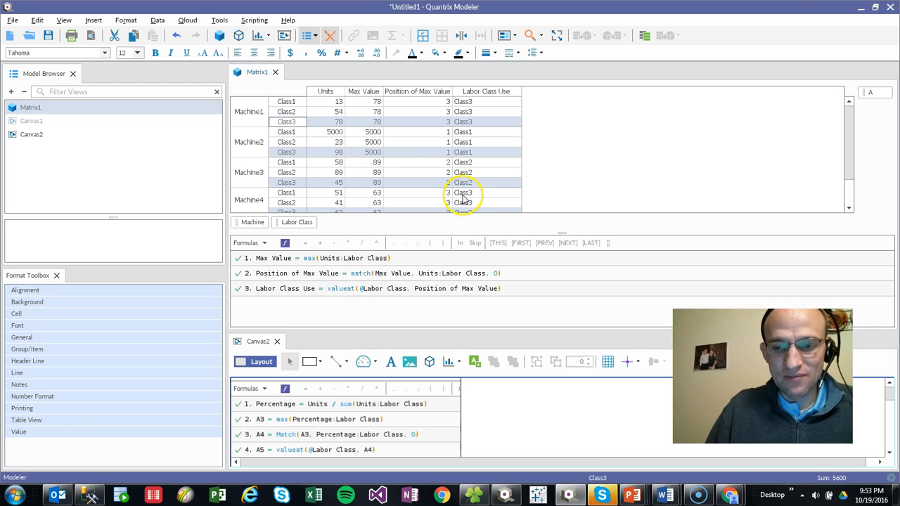
{"action": "key", "text": "alt+Tab"}
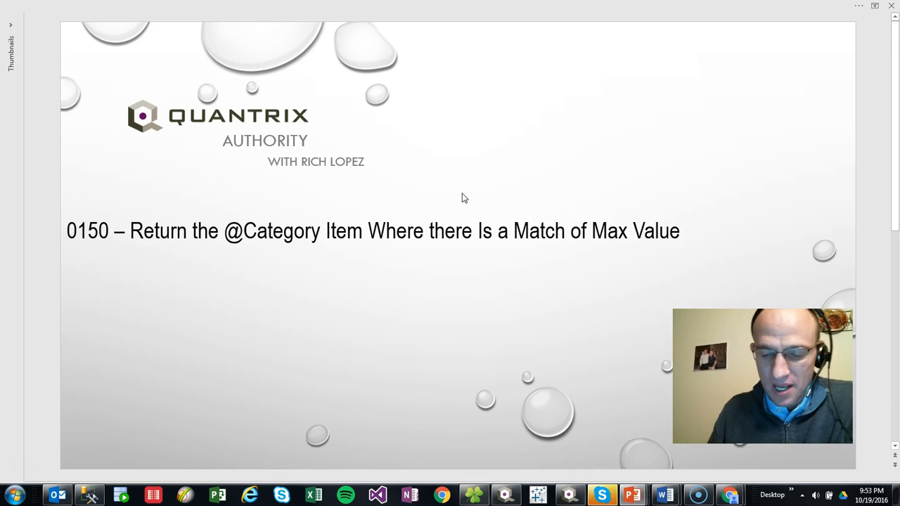
{"action": "scroll", "coordinate": [312, 103], "scroll_direction": "down", "scroll_amount": 2}
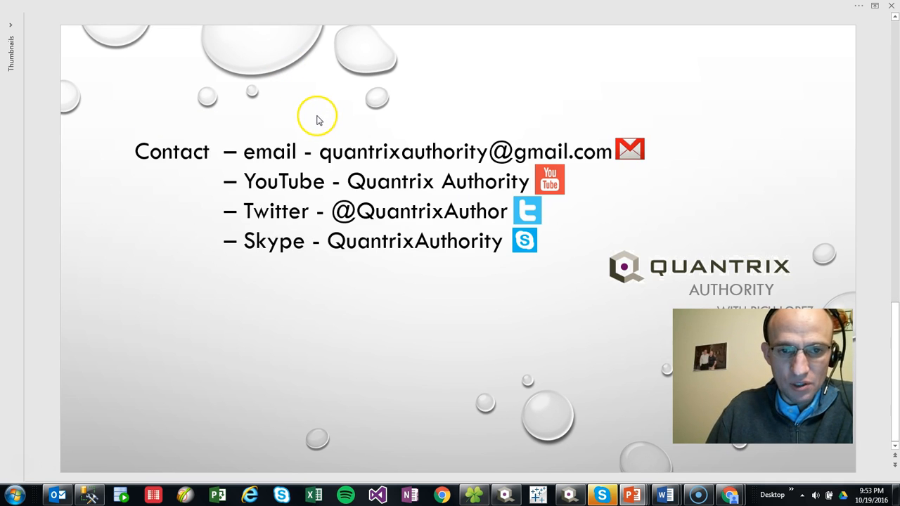